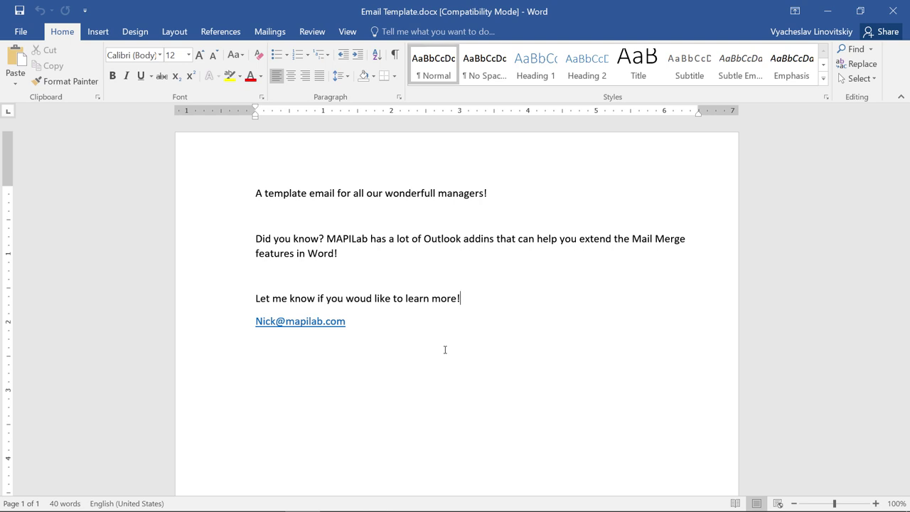
Use COMPANY_DATABASE_UPDATED.xlsx as the existing recipient list for the mail merge
left_click(276, 33)
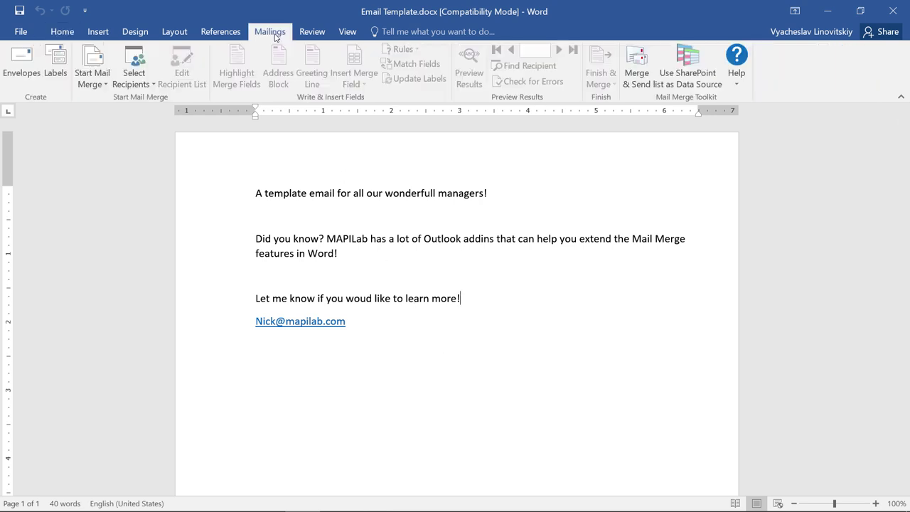
left_click(134, 62)
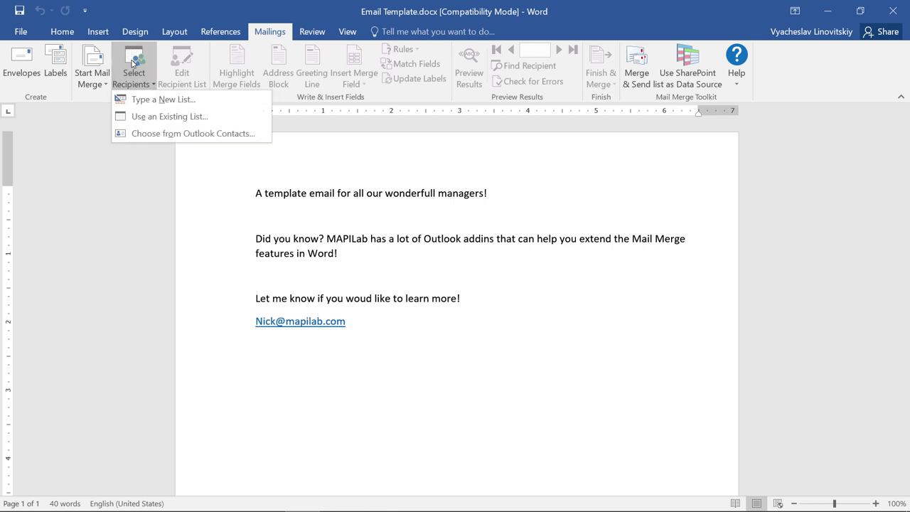
left_click(140, 117)
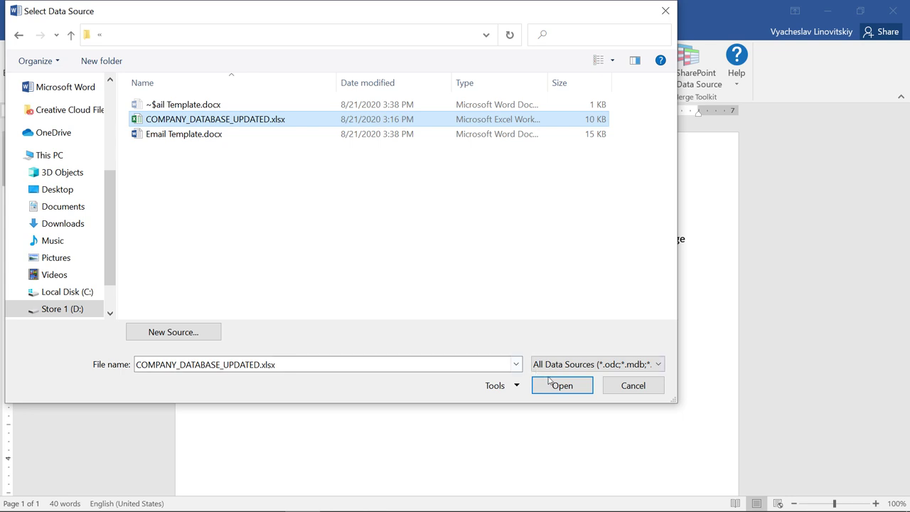
left_click(562, 385)
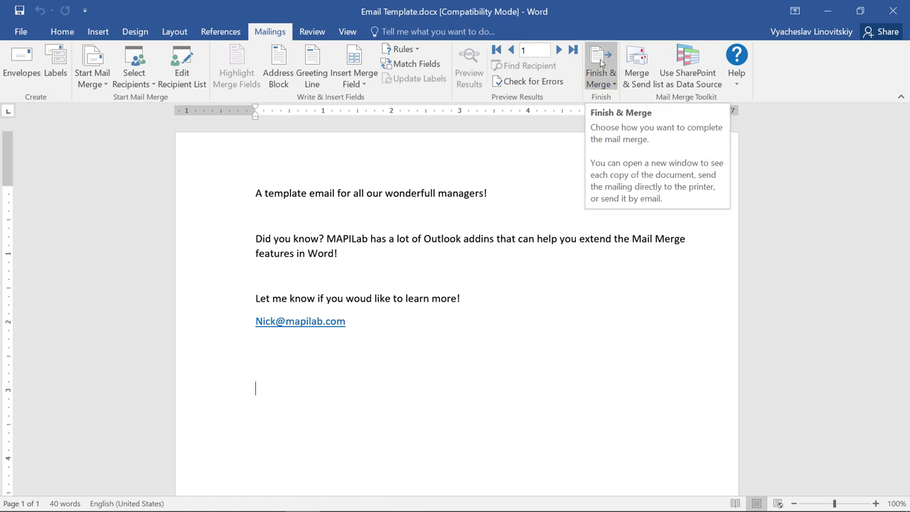
Launch Merge & Send in Mail Merge Toolkit and set To to the Manager_Email field
left_click(642, 60)
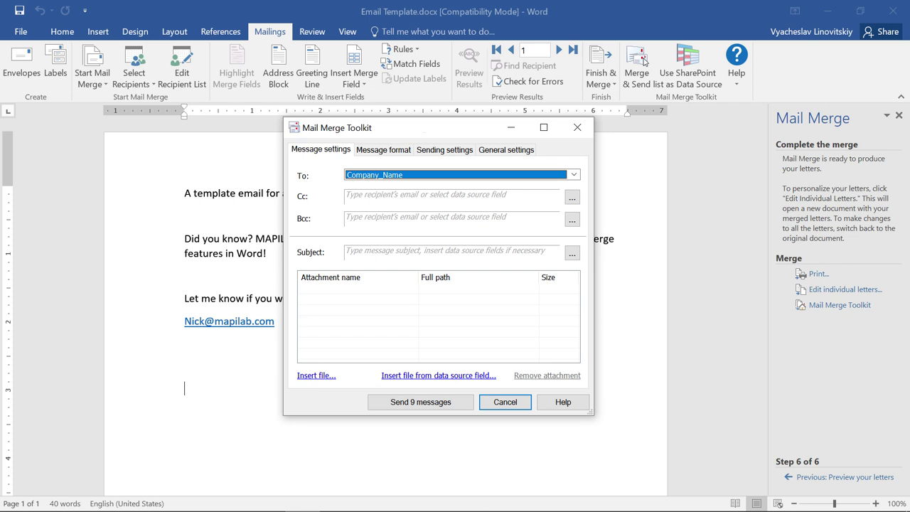
left_click(463, 176)
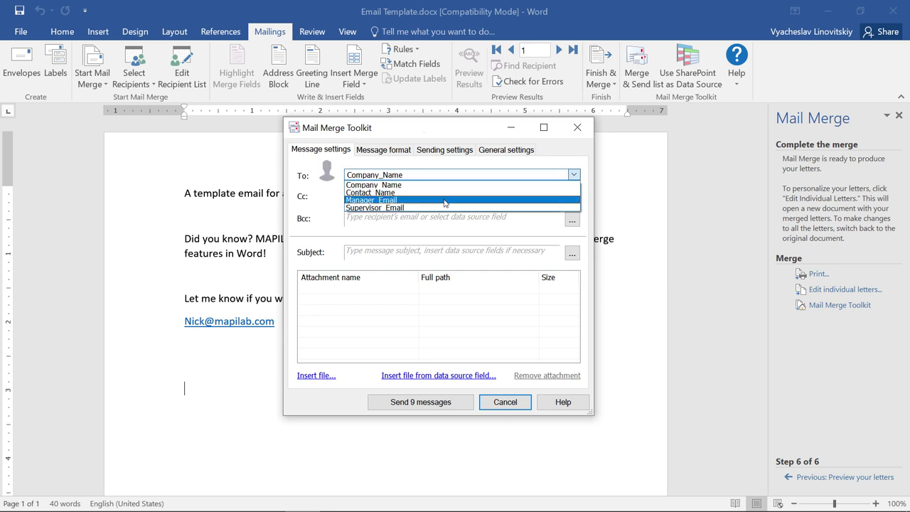
left_click(445, 201)
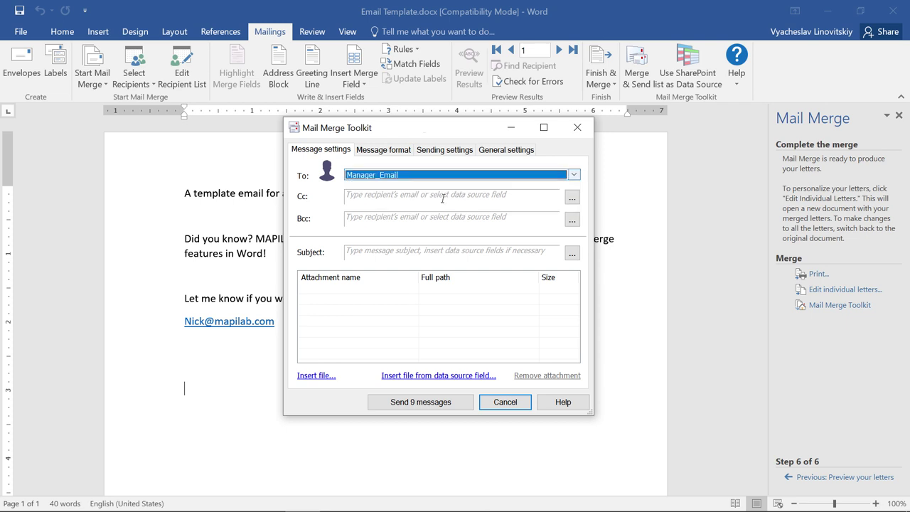
left_click(442, 199)
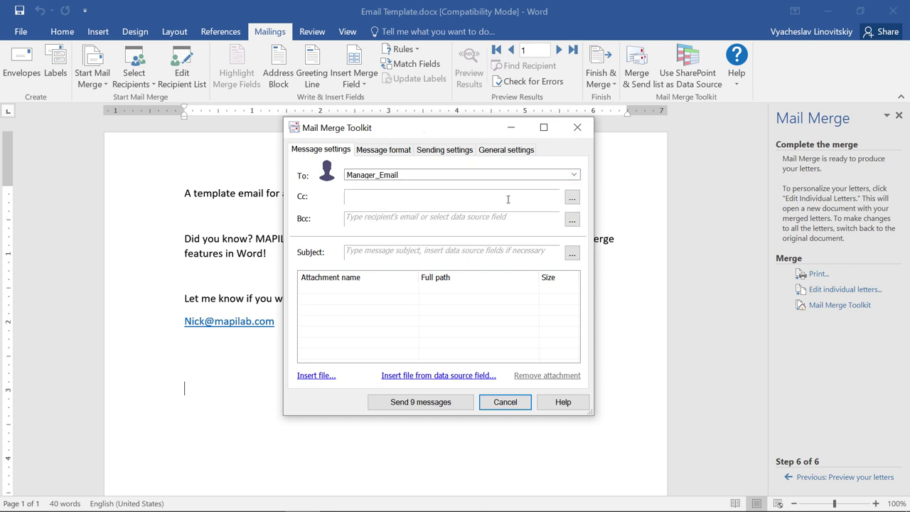
Insert the Supervisor_Email field into the Cc recipients
left_click(572, 201)
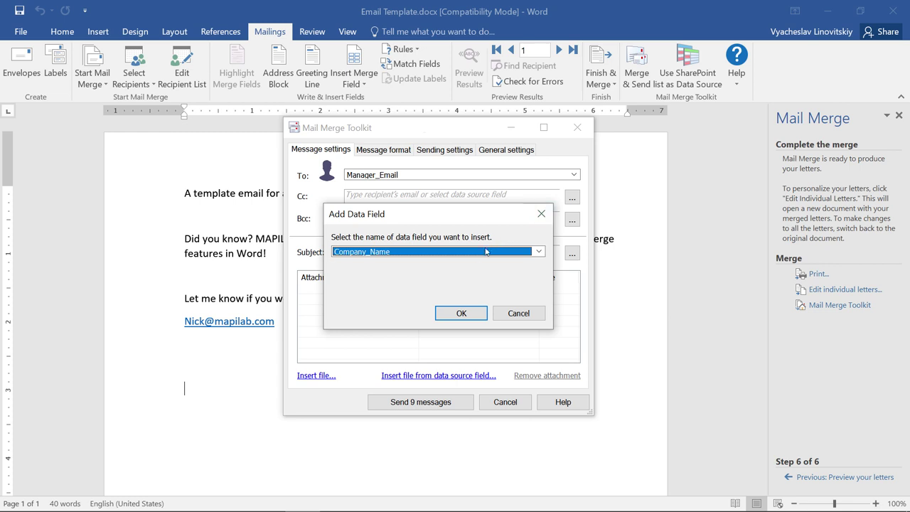
left_click(480, 252)
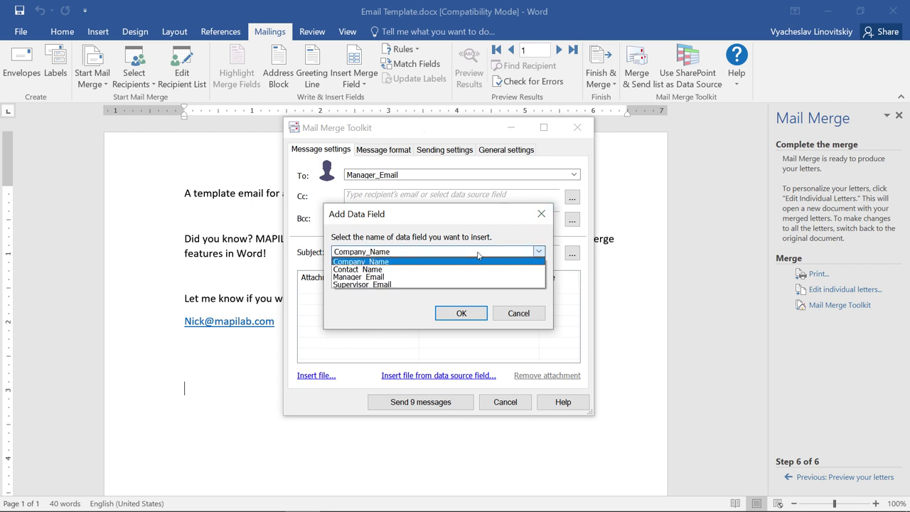
left_click(407, 285)
left_click(461, 313)
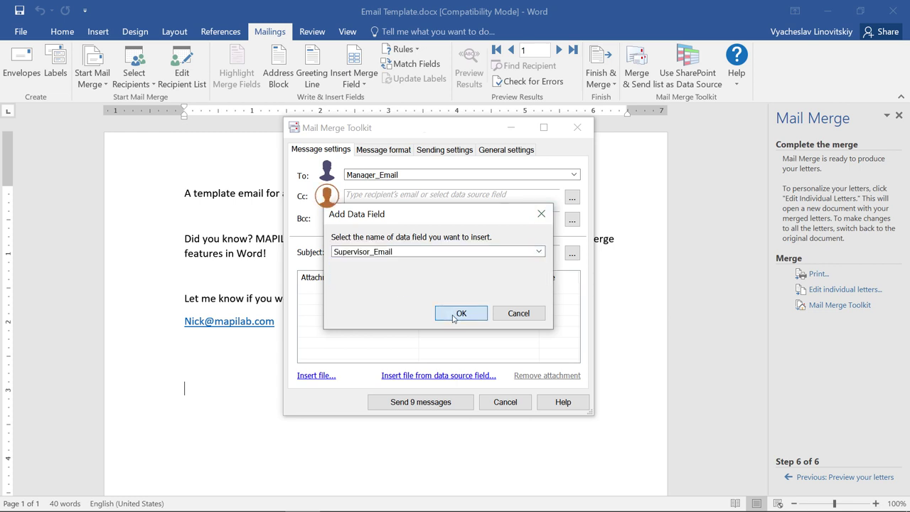
left_click(381, 220)
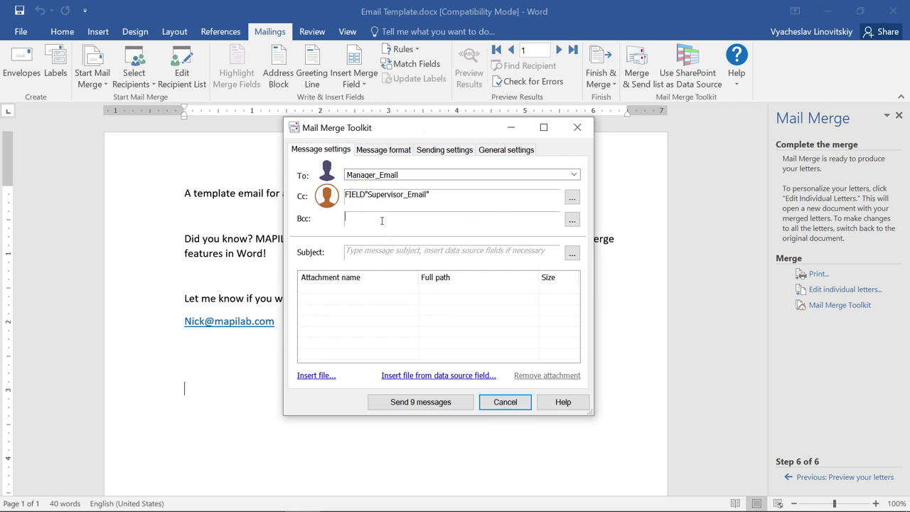
type("Arc")
type("hiveBo")
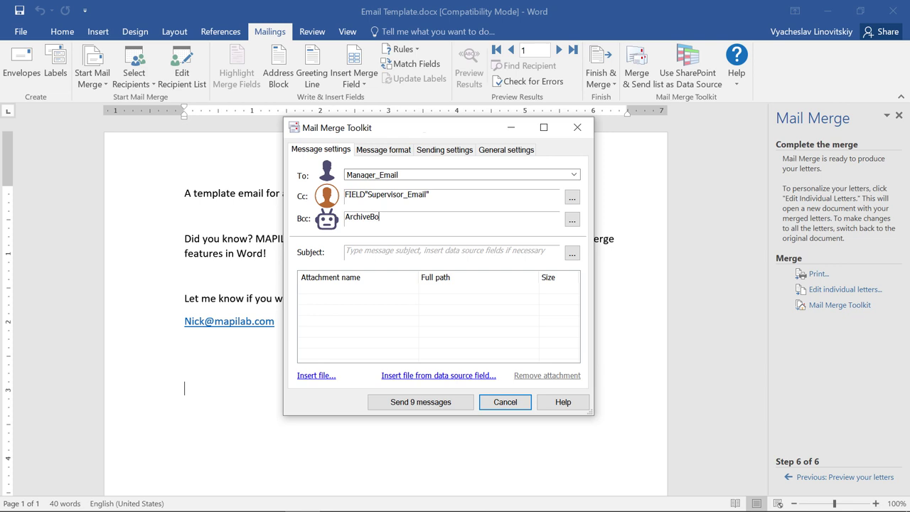
type("t@ex")
type("ample.com")
left_click(387, 253)
Set the subject to 'Email for' followed by the Company_Name merge field
type("Em")
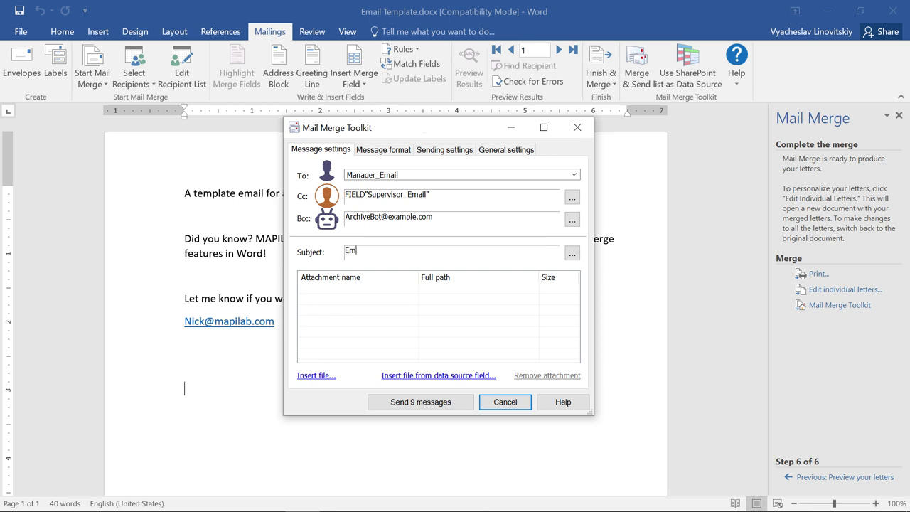
type("ail for")
left_click(572, 253)
left_click(405, 252)
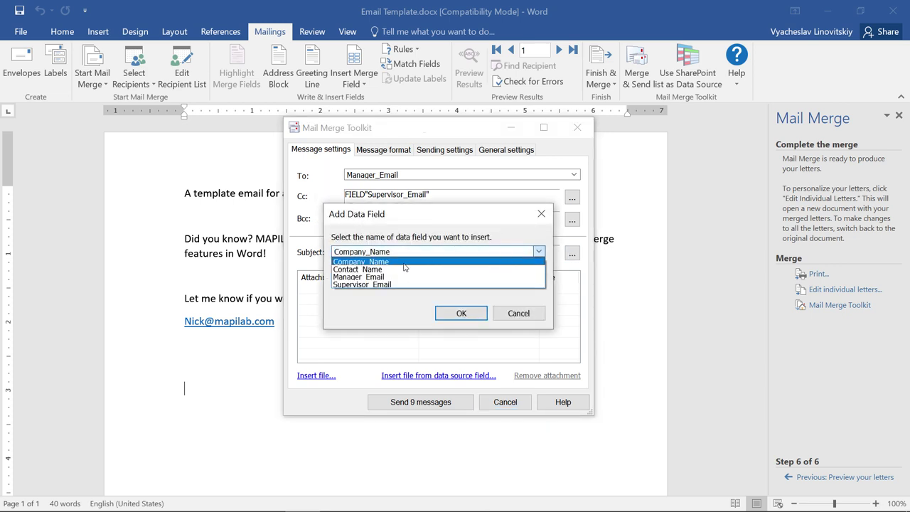
left_click(461, 313)
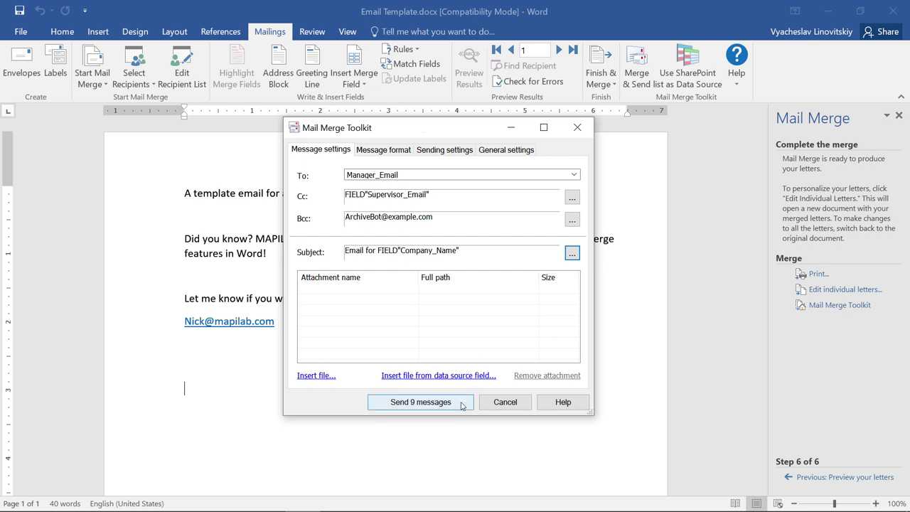
Send the 9 merged messages and close the mail processing report
left_click(461, 404)
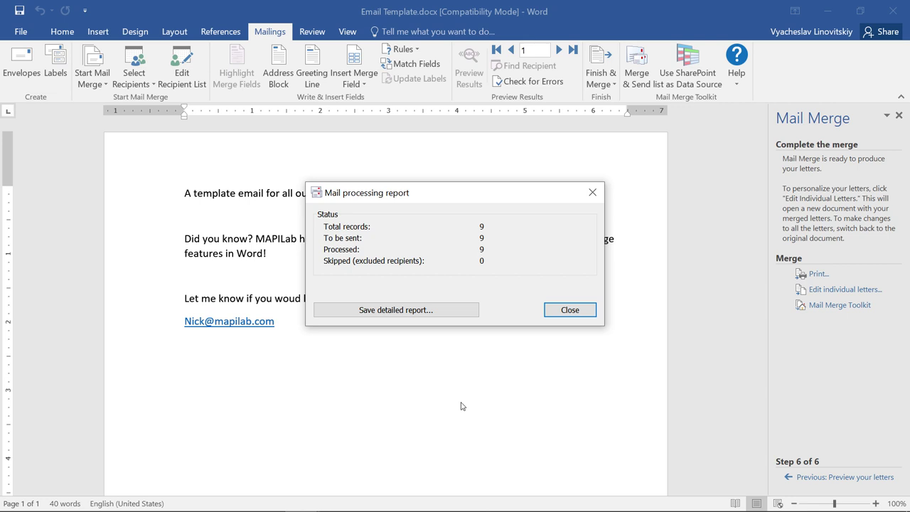
left_click(555, 312)
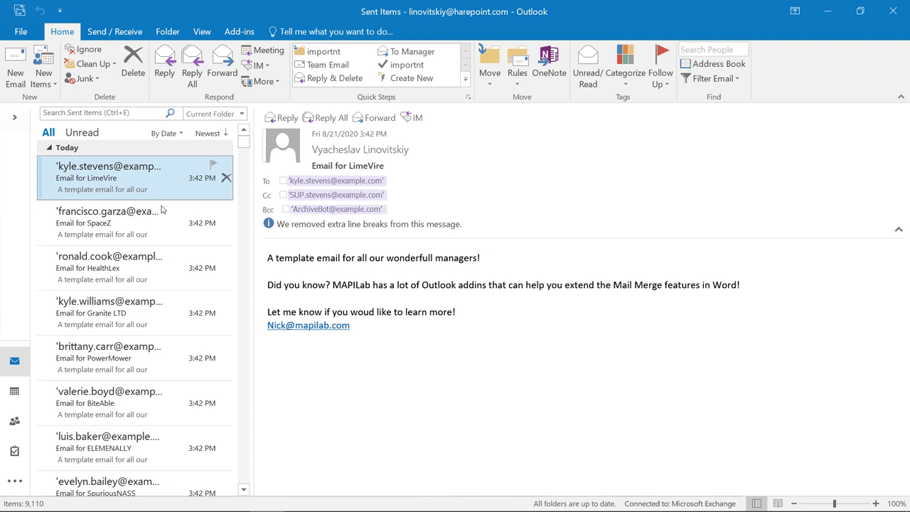
Inspect the sent 'Email for SpaceZ' and 'Email for HealthLex' messages in Outlook
left_click(165, 222)
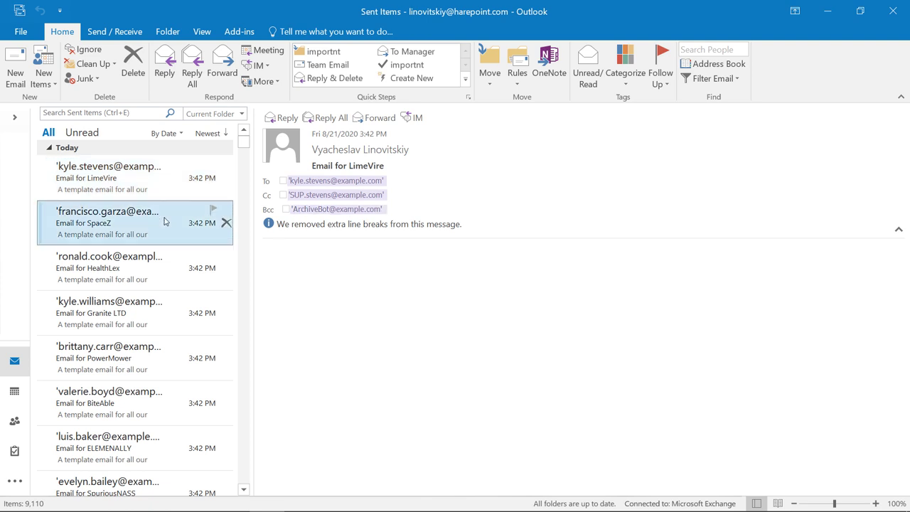
left_click(169, 269)
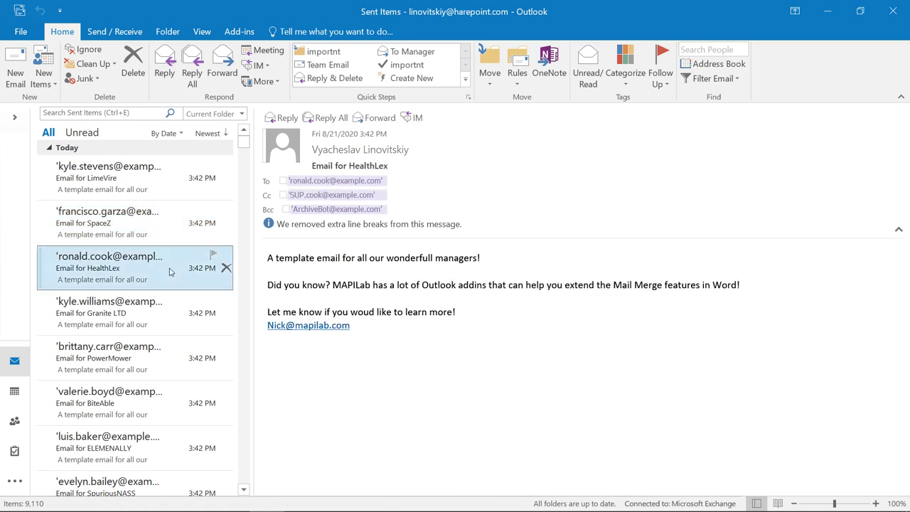